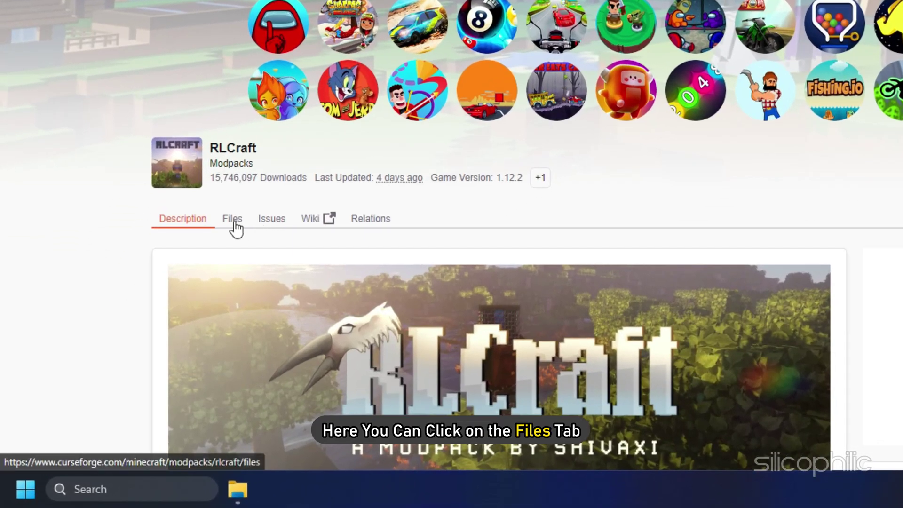
Open the Files listing of the RLCraft modpack in CurseForge
{"action": "left_click", "coordinate": [234, 221]}
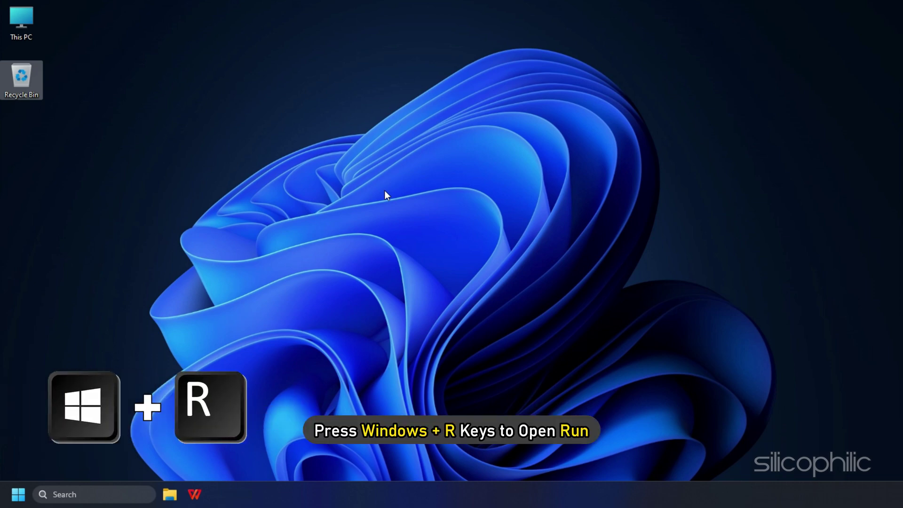
Delete all files in the Windows Temp folder, opened through Run with 'temp'
{"action": "key", "text": "super+r"}
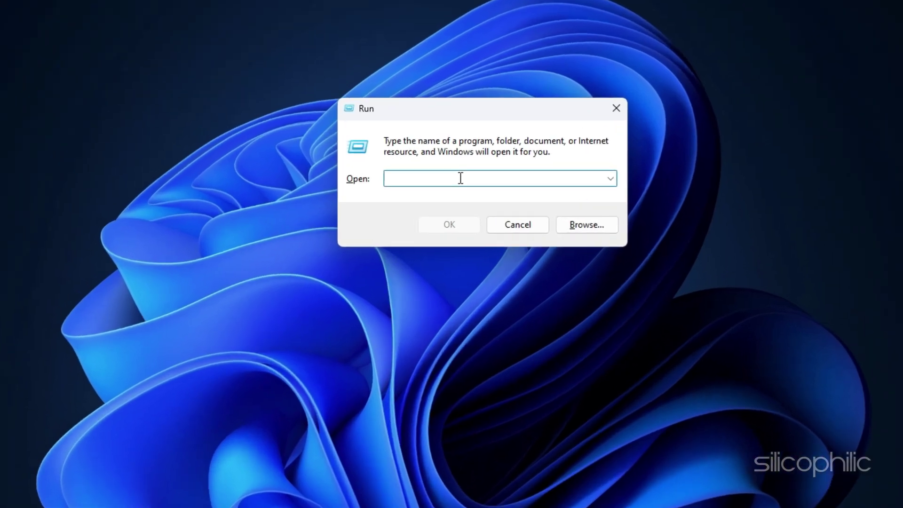
{"action": "type", "text": "temp"}
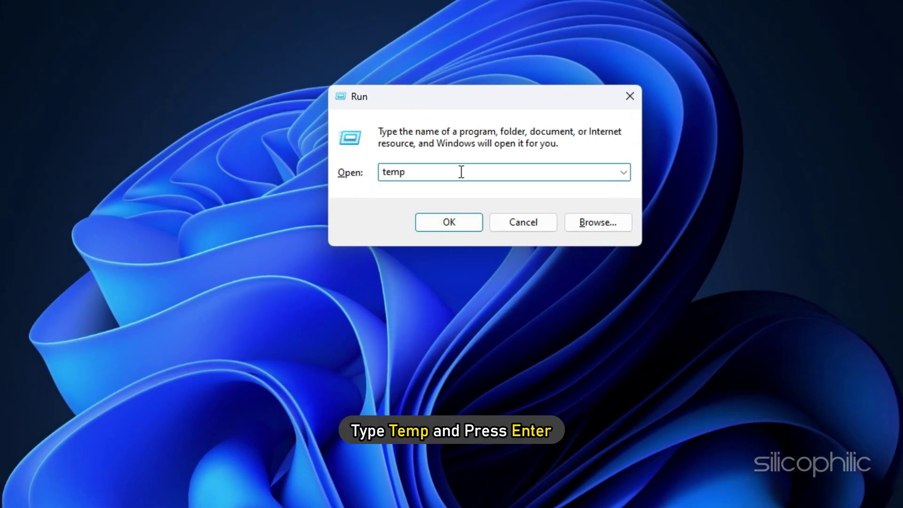
{"action": "key", "text": "Return"}
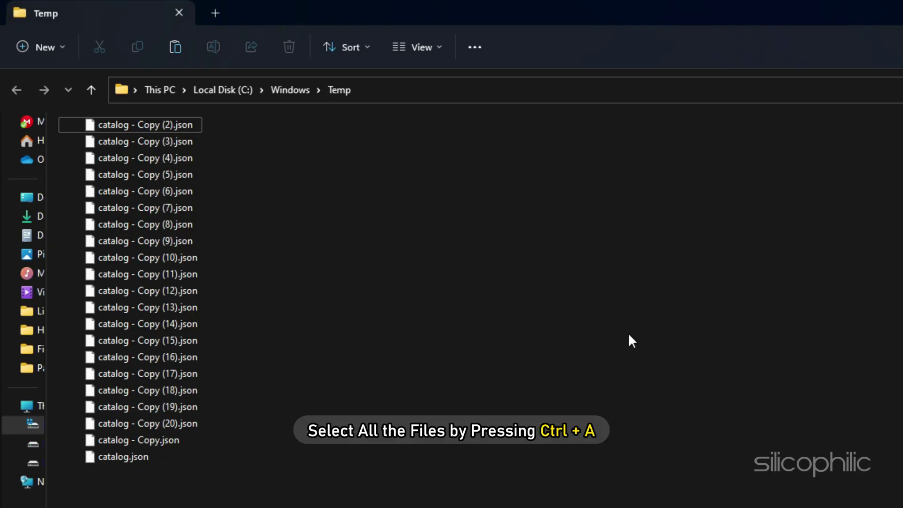
{"action": "key", "text": "ctrl+a"}
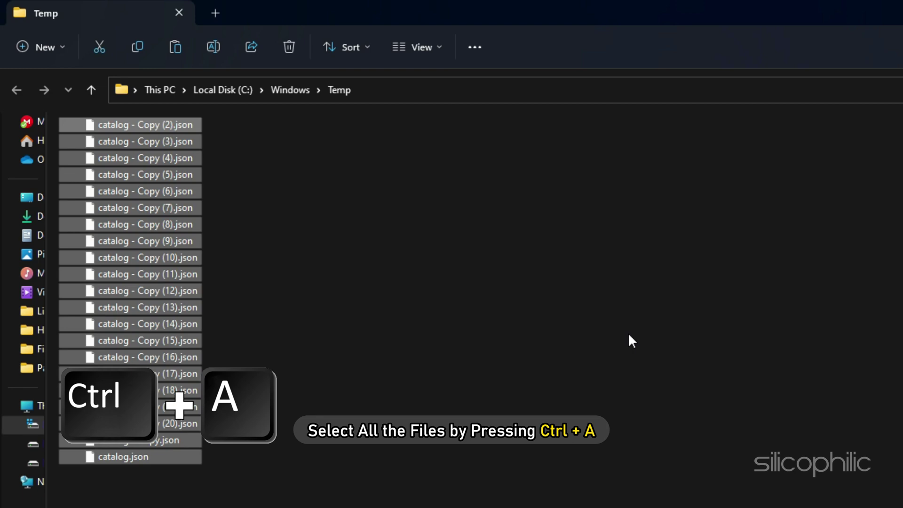
{"action": "key", "text": "Delete"}
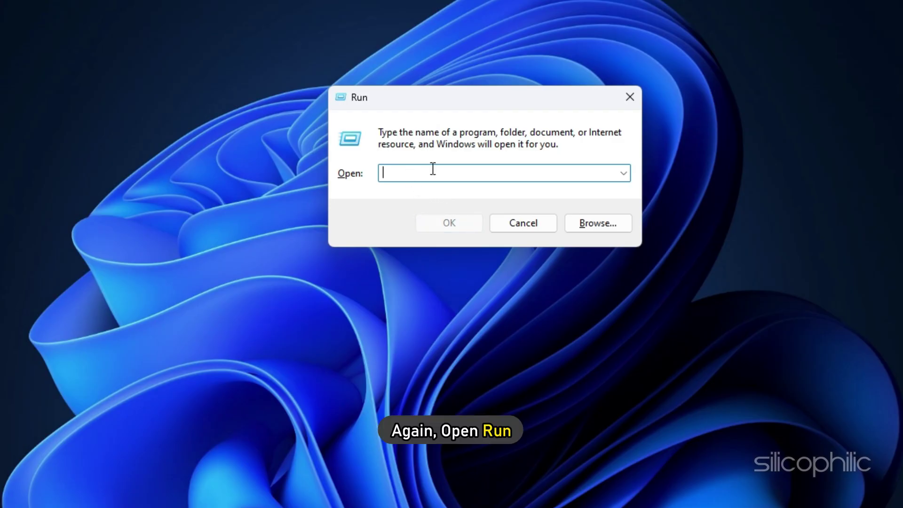
Delete everything in the user's %temp% folder, skipping all files still in use
{"action": "type", "text": "%temp"}
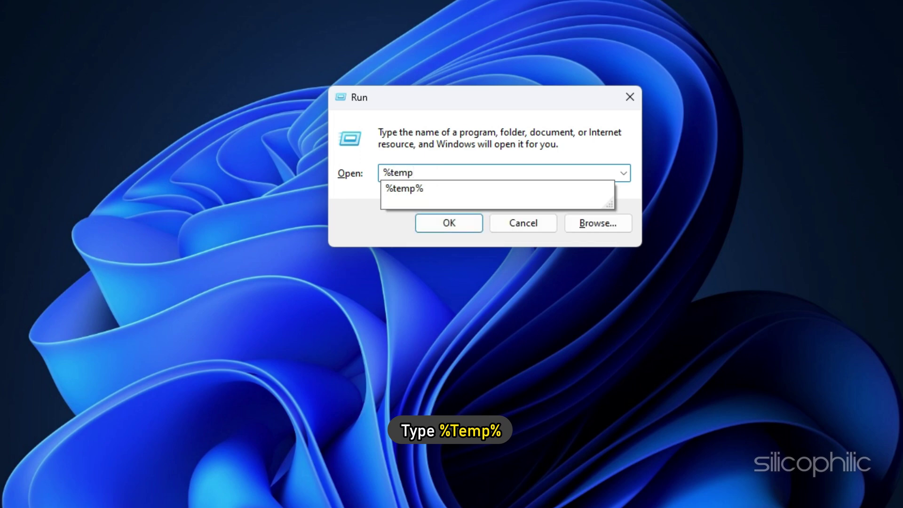
{"action": "type", "text": "%"}
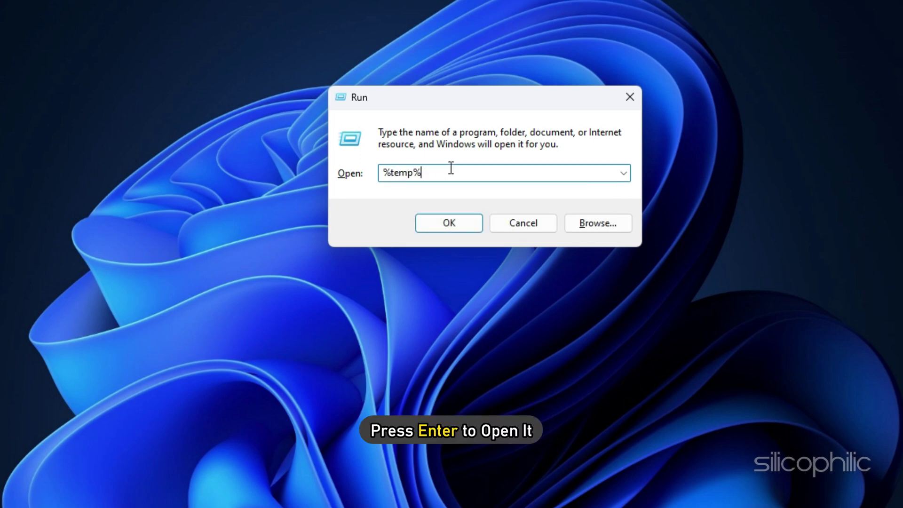
{"action": "key", "text": "Return"}
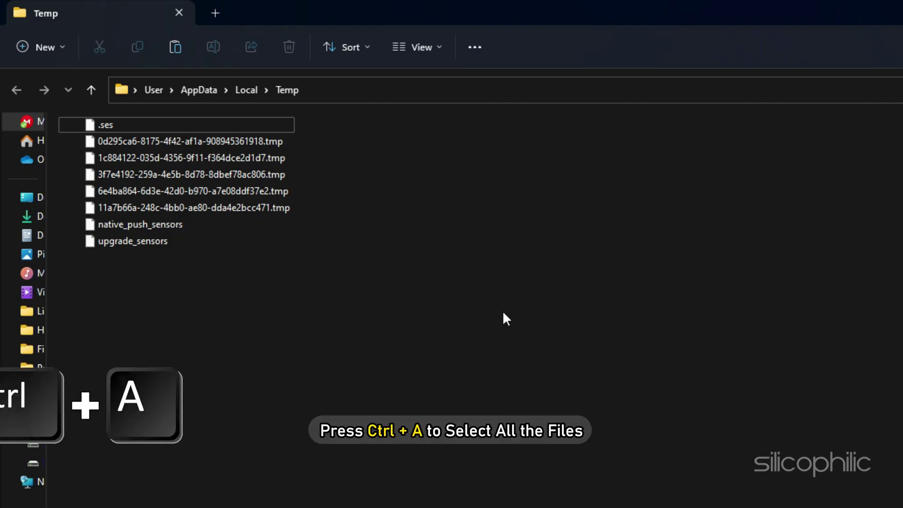
{"action": "key", "text": "ctrl+a"}
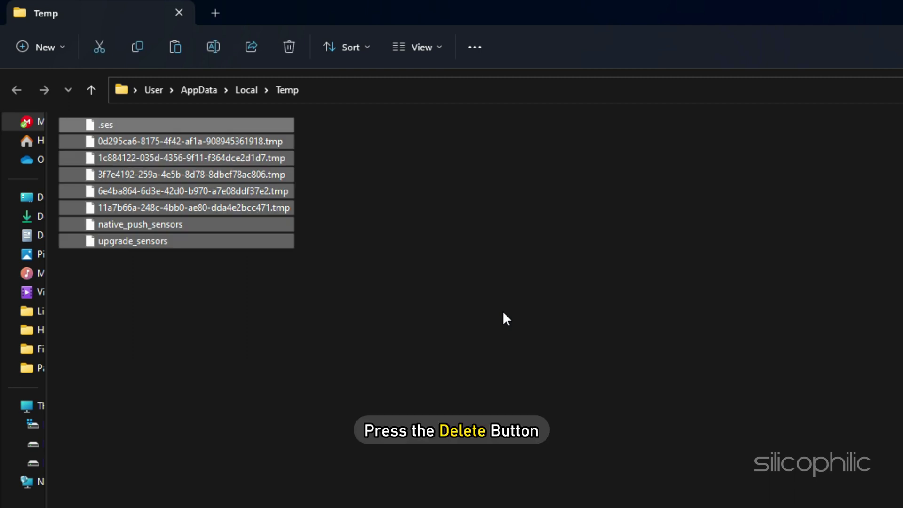
{"action": "key", "text": "Delete"}
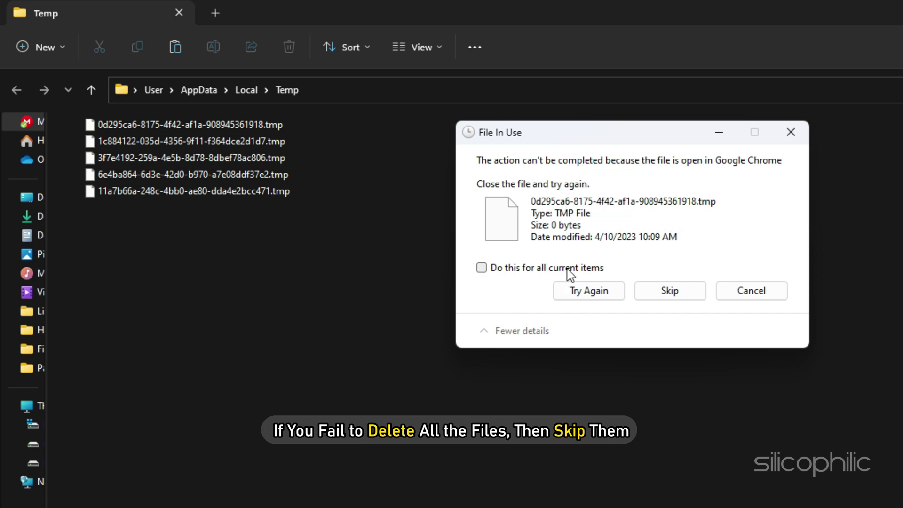
{"action": "left_click", "coordinate": [481, 268]}
{"action": "left_click", "coordinate": [669, 291]}
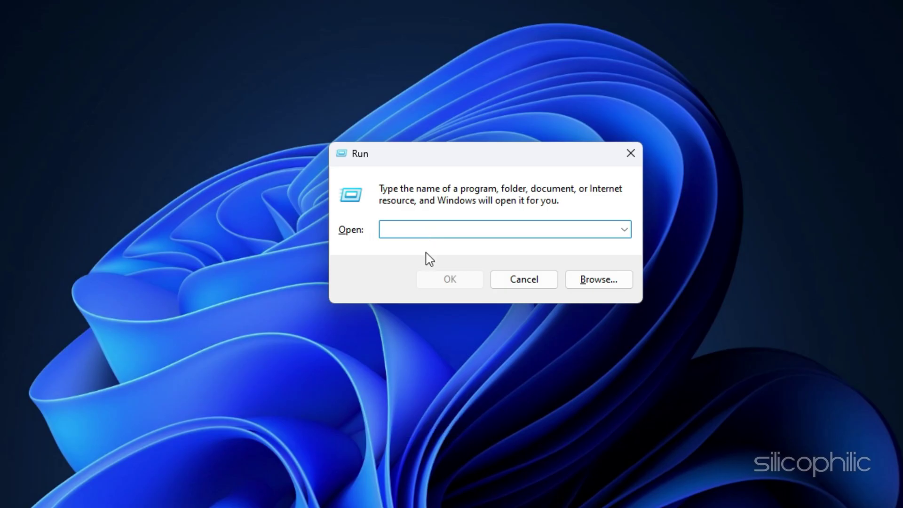
Empty the Prefetch folder via Run, skipping every file that is in use
{"action": "type", "text": "prefetch"}
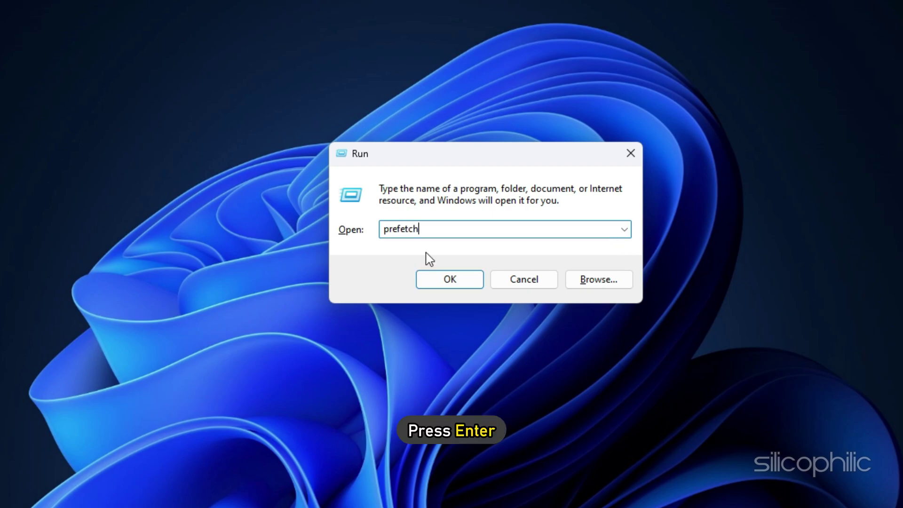
{"action": "key", "text": "Return"}
{"action": "key", "text": "Return"}
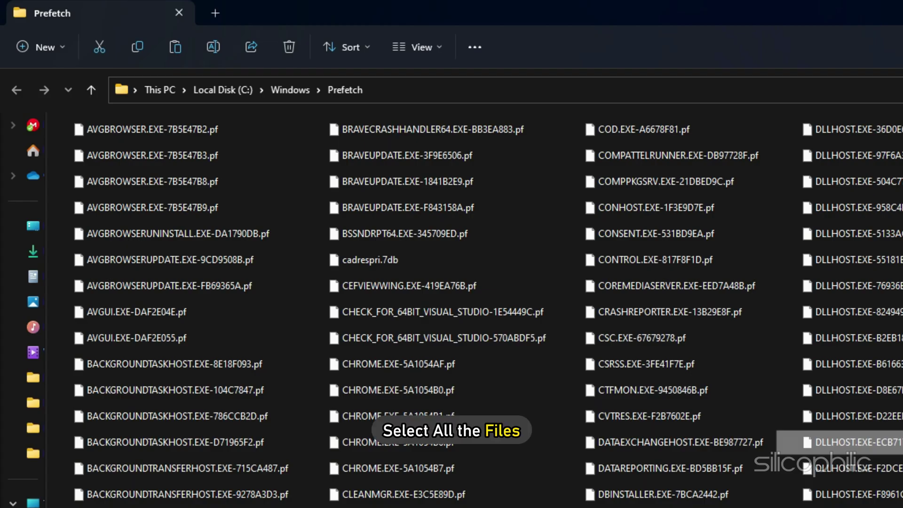
{"action": "key", "text": "ctrl+a"}
{"action": "key", "text": "Delete"}
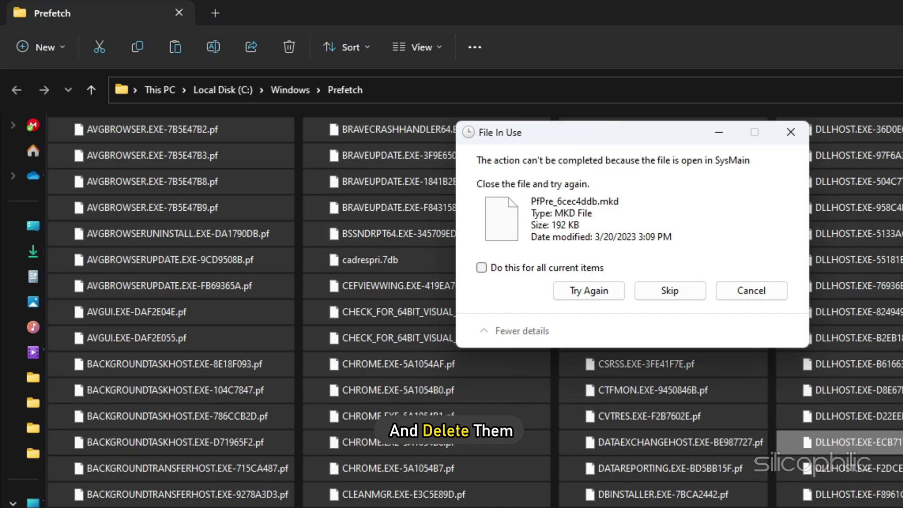
{"action": "left_click", "coordinate": [481, 267]}
{"action": "left_click", "coordinate": [669, 291]}
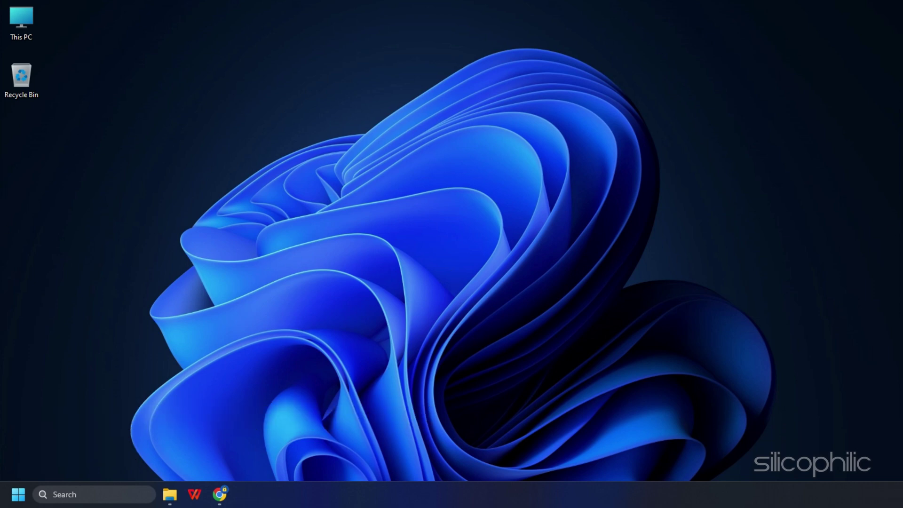
Delete all installed versions and the manifest in %appdata%\.minecraft\versions
{"action": "key", "text": "super+r"}
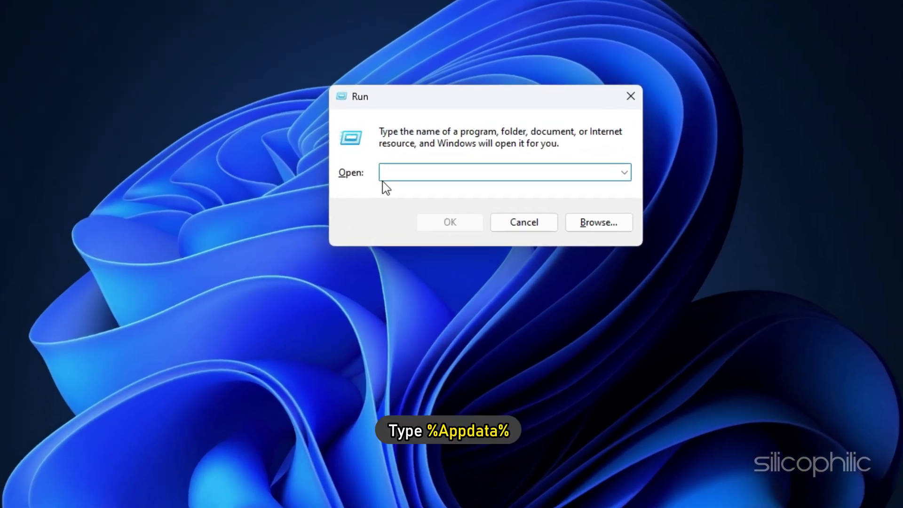
{"action": "type", "text": "%appdata%"}
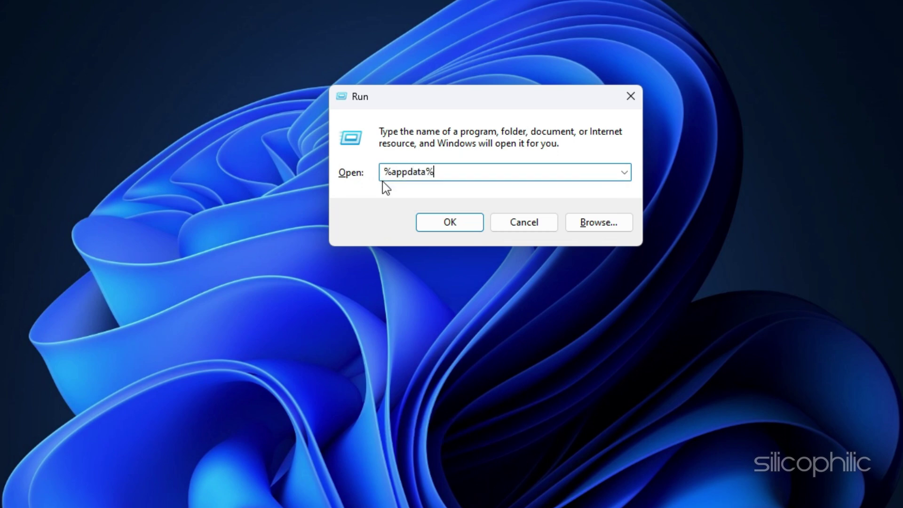
{"action": "key", "text": "Return"}
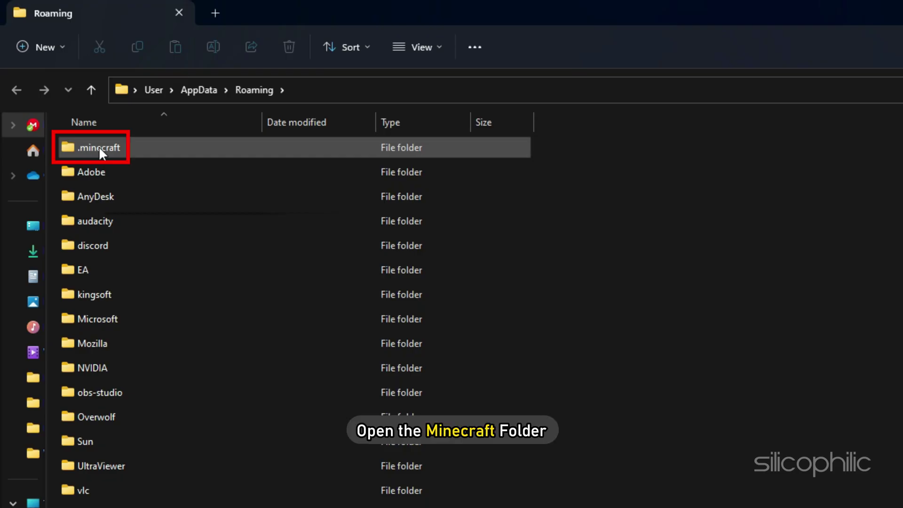
{"action": "double_click", "coordinate": [99, 147]}
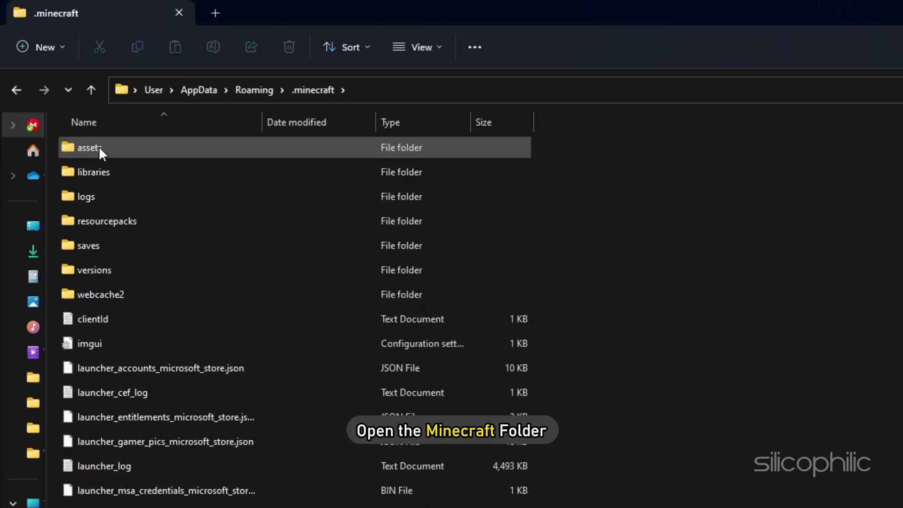
{"action": "double_click", "coordinate": [94, 272]}
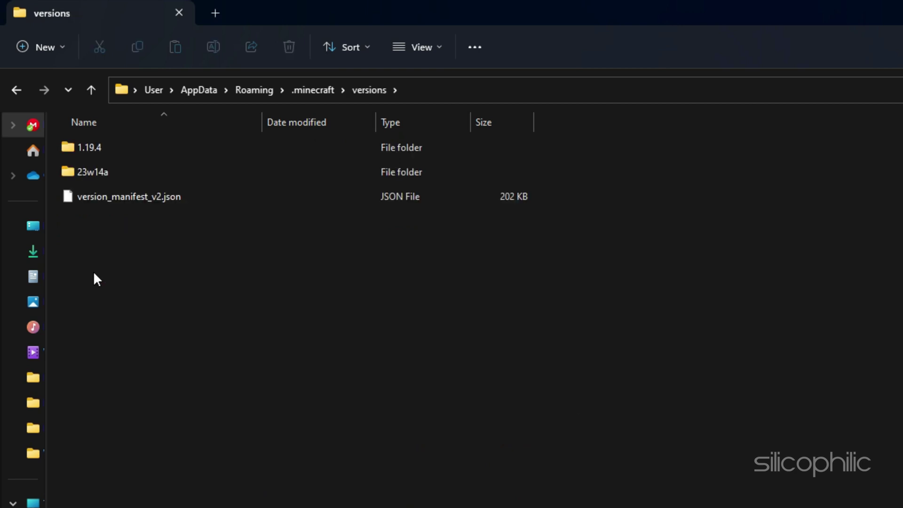
{"action": "key", "text": "ctrl+a"}
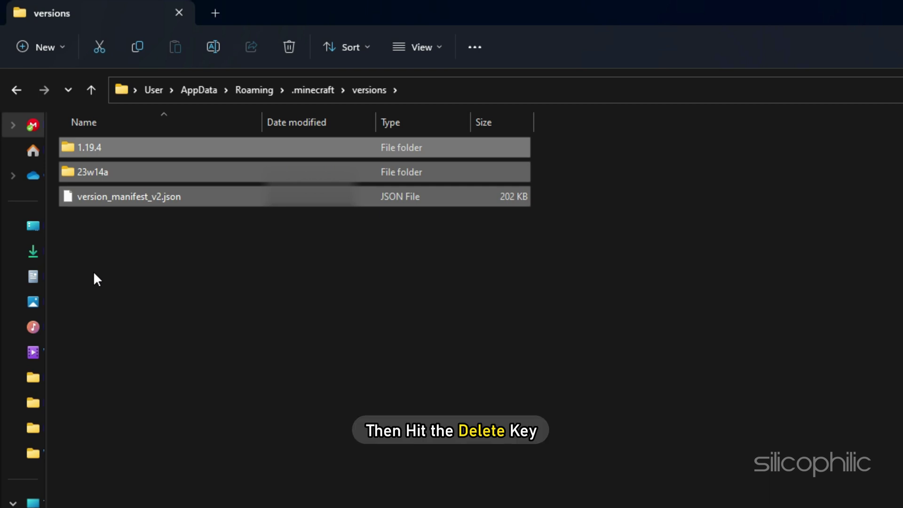
{"action": "key", "text": "Delete"}
Delete both .jar mod files from the .minecraft mods folder
{"action": "left_click", "coordinate": [314, 90]}
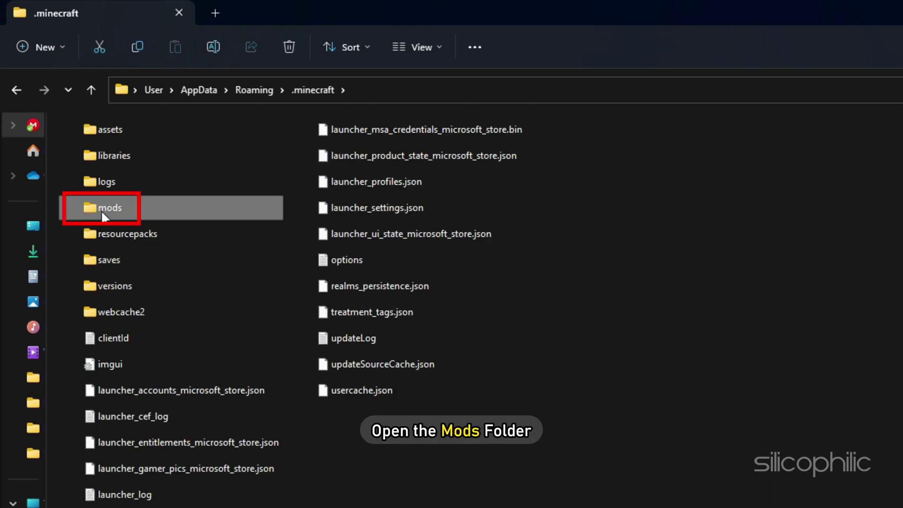
{"action": "double_click", "coordinate": [100, 210]}
{"action": "key", "text": "ctrl+a"}
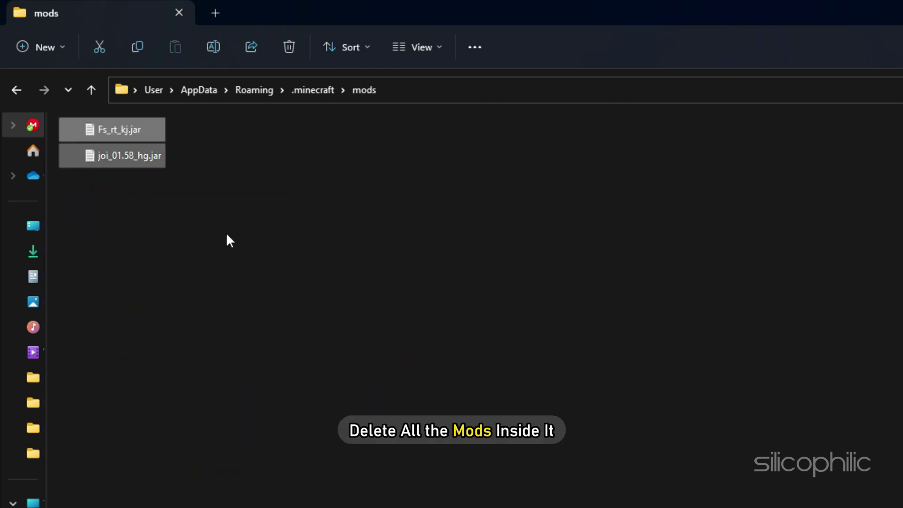
{"action": "key", "text": "Delete"}
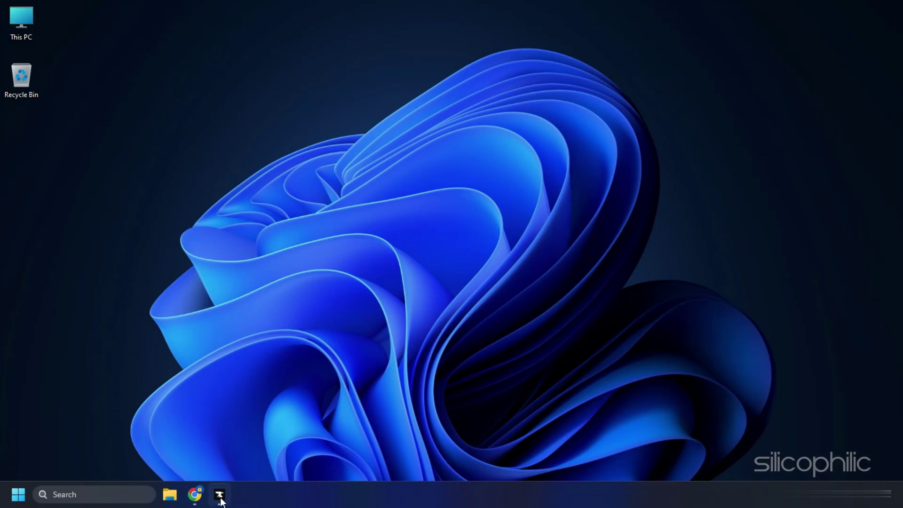
Install the Better MC [FORGE] - BMC3 modpack from CurseForge's modpack list
{"action": "left_click", "coordinate": [220, 494]}
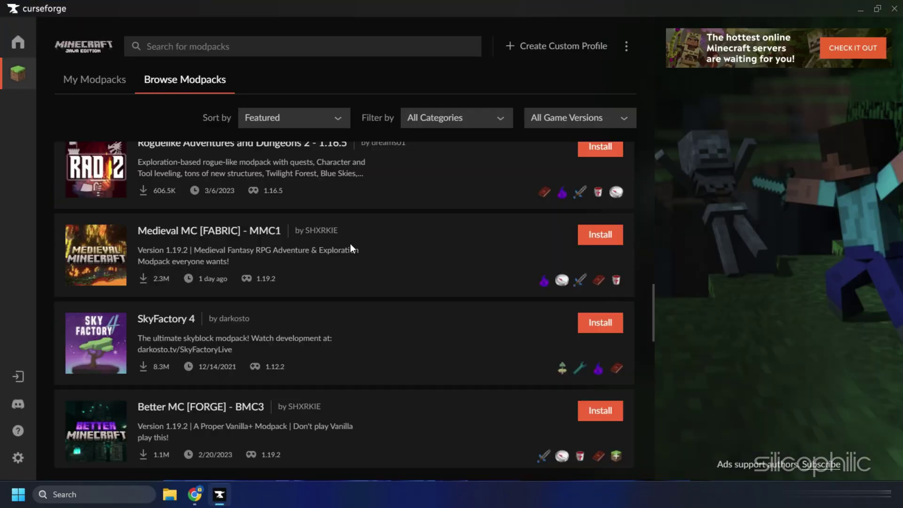
{"action": "scroll", "coordinate": [350, 243], "scroll_direction": "down", "scroll_amount": 5}
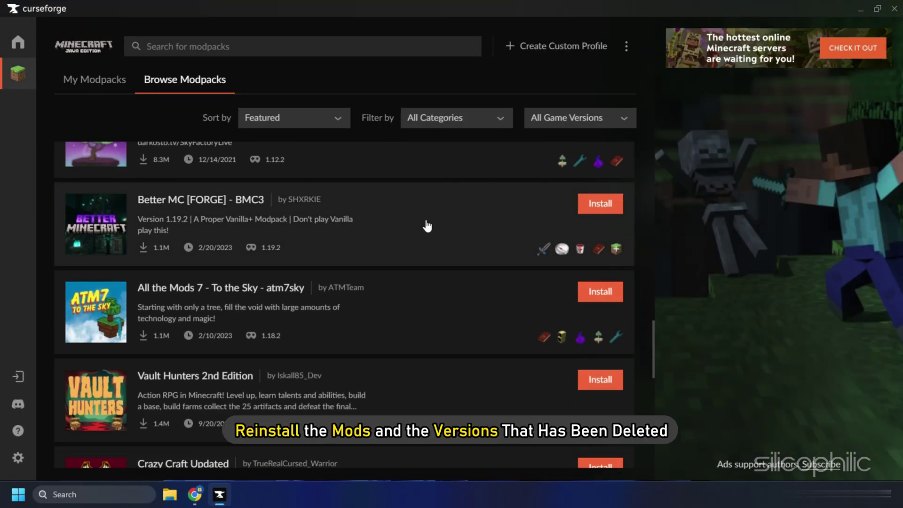
{"action": "left_click", "coordinate": [606, 212]}
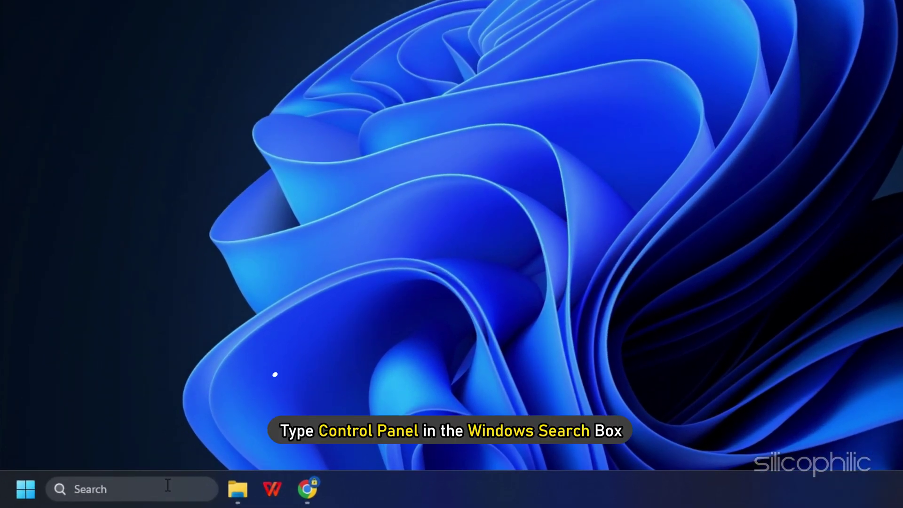
Uninstall Java 8 Update 361 through Control Panel's program list, approving the admin prompt
{"action": "left_click", "coordinate": [121, 494]}
{"action": "type", "text": "control pandel"}
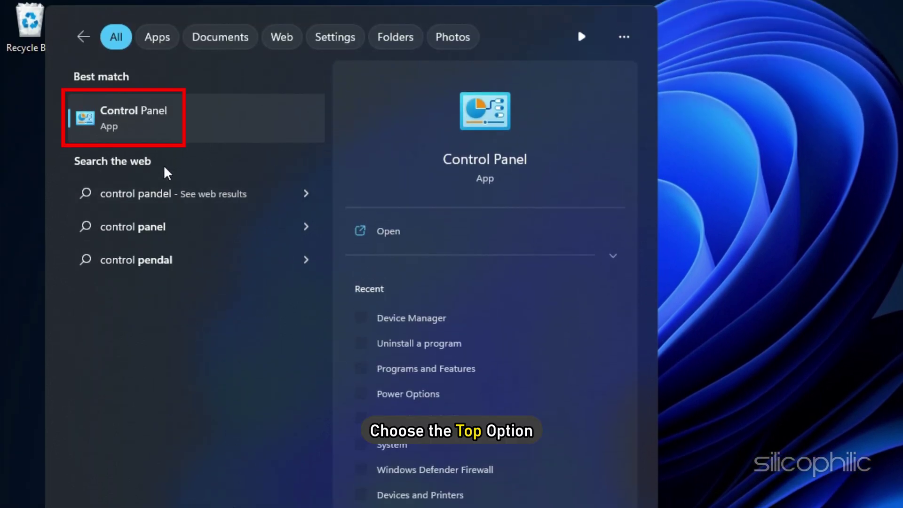
{"action": "left_click", "coordinate": [157, 117]}
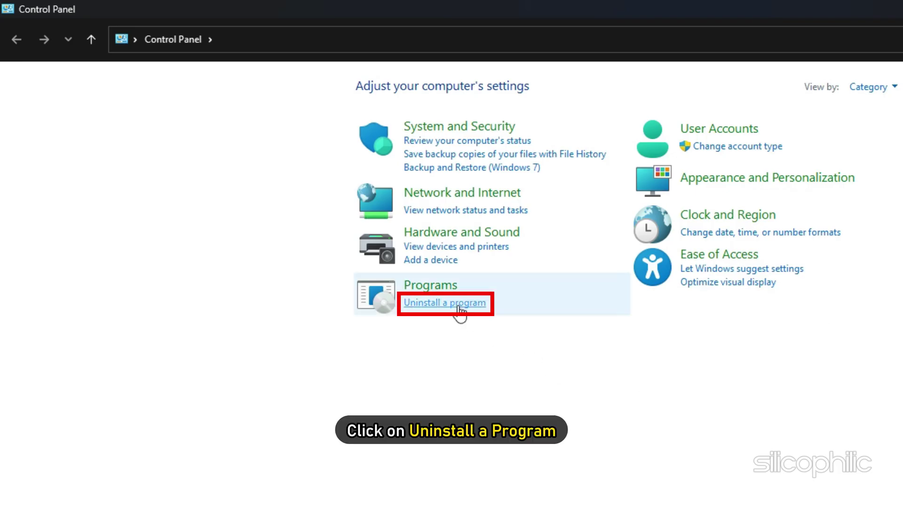
{"action": "left_click", "coordinate": [459, 305]}
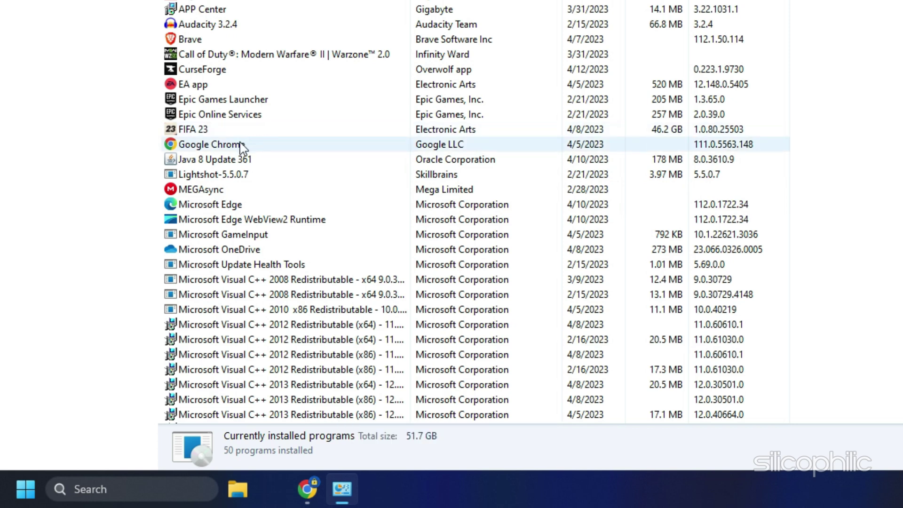
{"action": "left_click", "coordinate": [182, 160]}
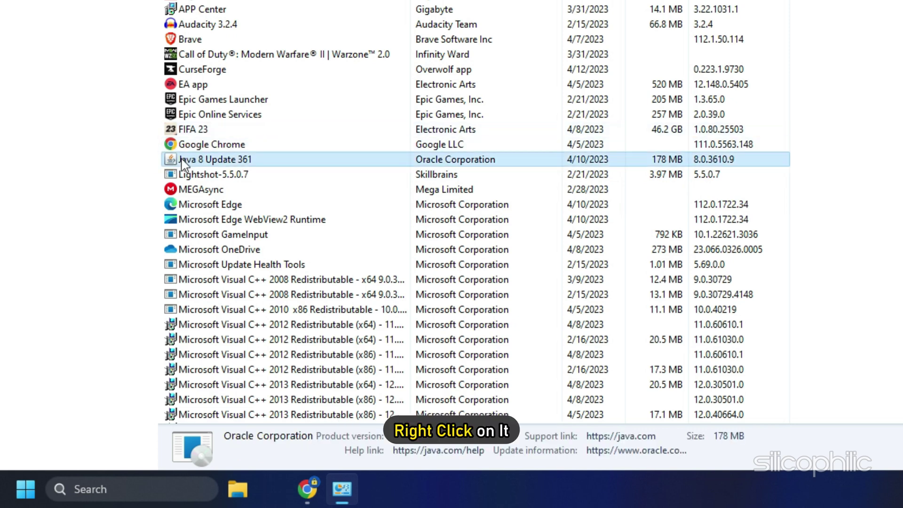
{"action": "right_click", "coordinate": [182, 160]}
{"action": "left_click", "coordinate": [232, 172]}
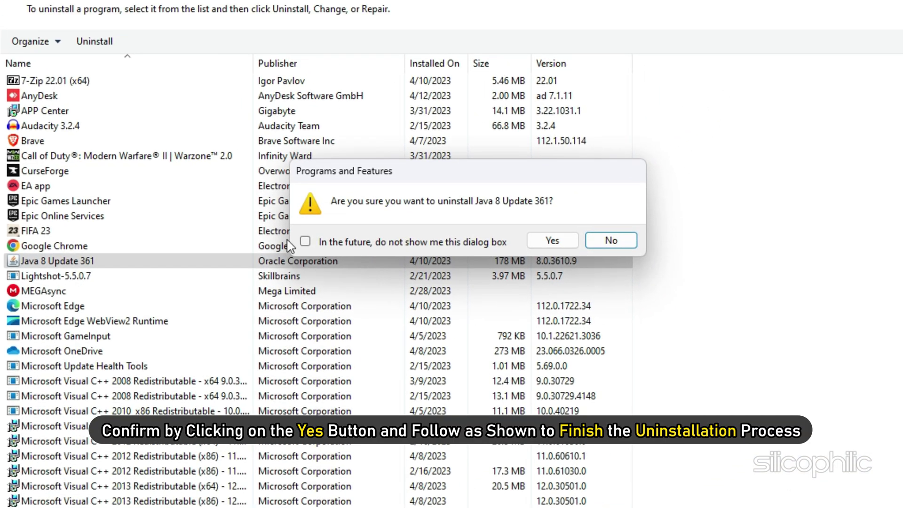
{"action": "left_click", "coordinate": [552, 241]}
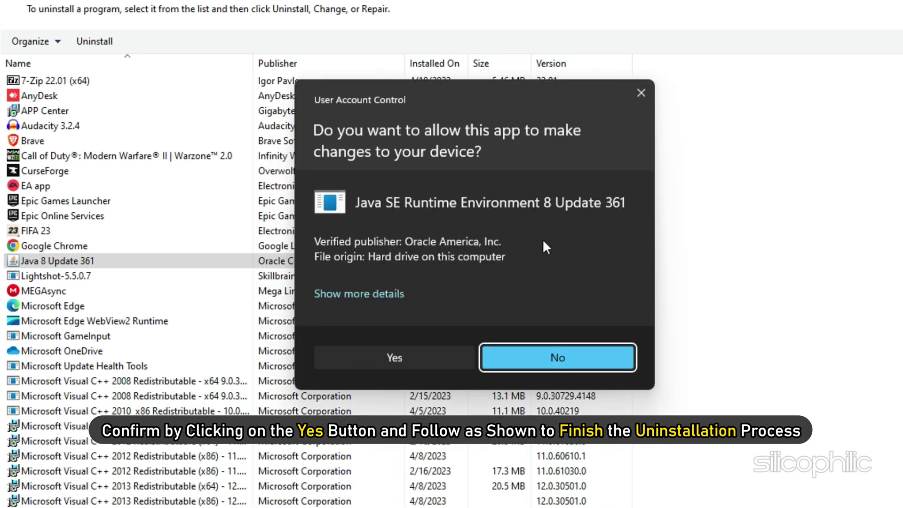
{"action": "left_click", "coordinate": [404, 354]}
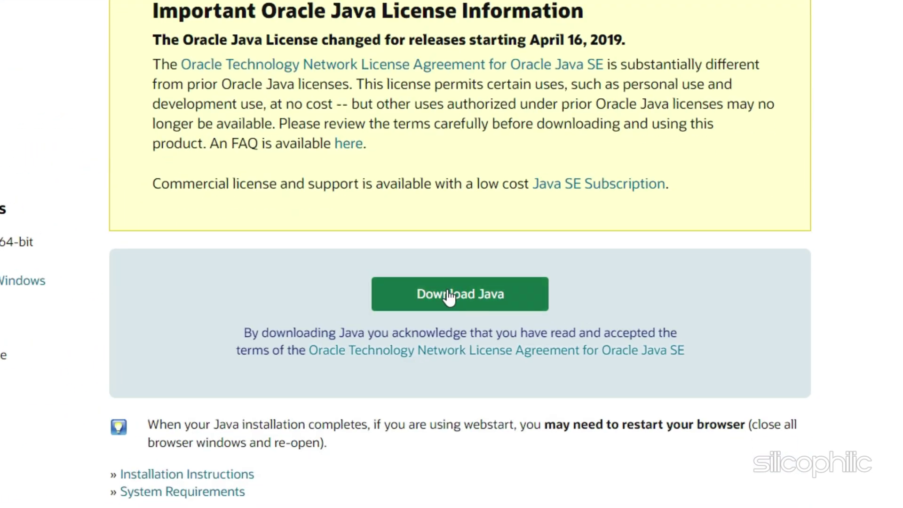
Download and install Java from java.com, then allow Minecraft's Java through the firewall
{"action": "left_click", "coordinate": [449, 296]}
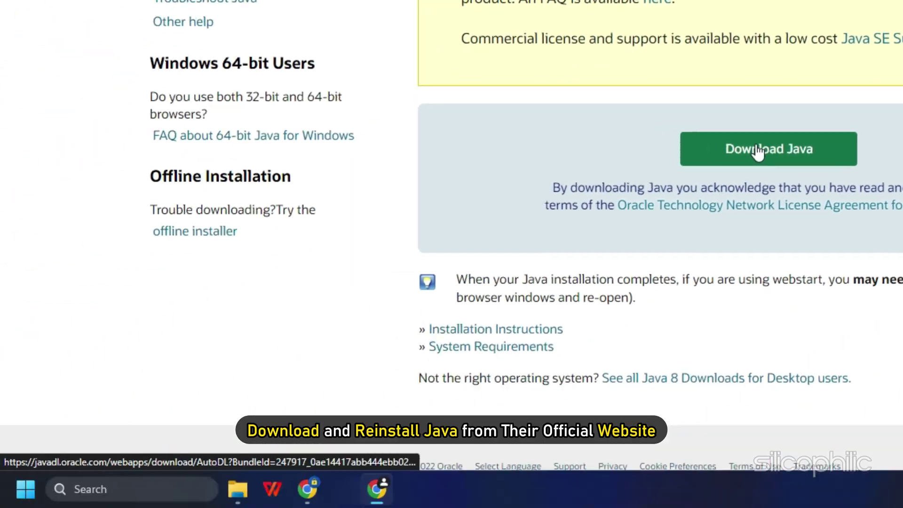
{"action": "left_click", "coordinate": [70, 464]}
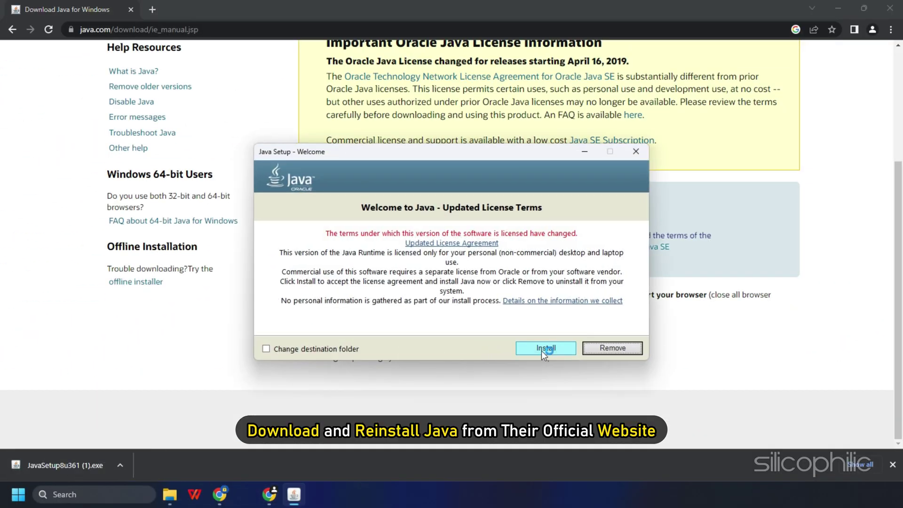
{"action": "left_click", "coordinate": [544, 348]}
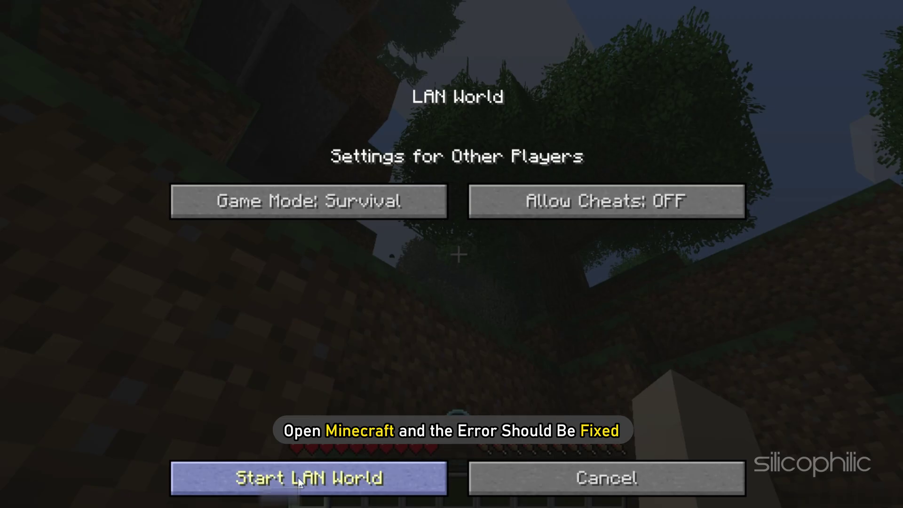
{"action": "left_click", "coordinate": [298, 477]}
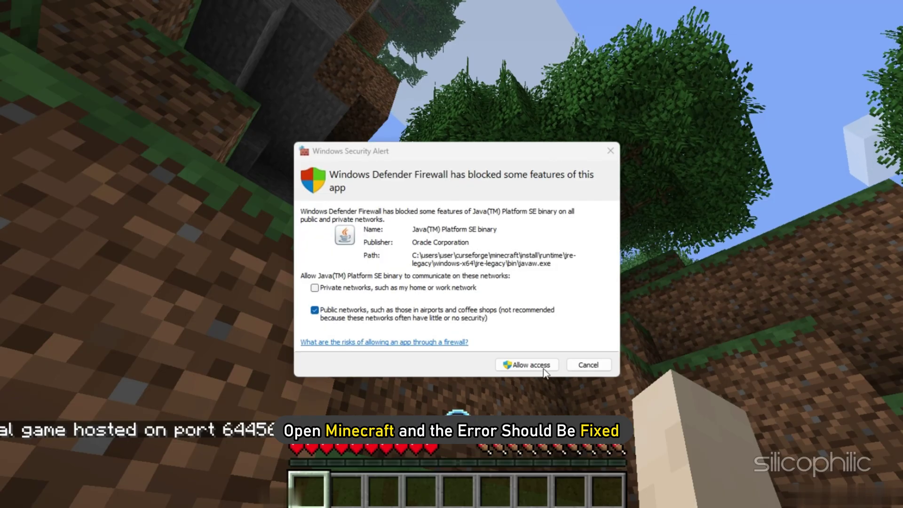
{"action": "left_click", "coordinate": [526, 363]}
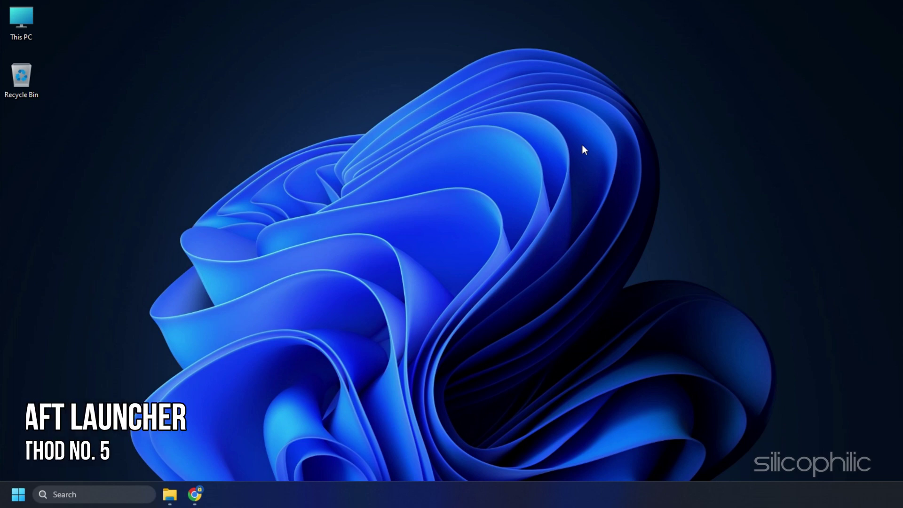
Uninstall Minecraft Launcher (524 MB) from Settings > Apps > Installed apps and confirm
{"action": "left_click", "coordinate": [22, 492]}
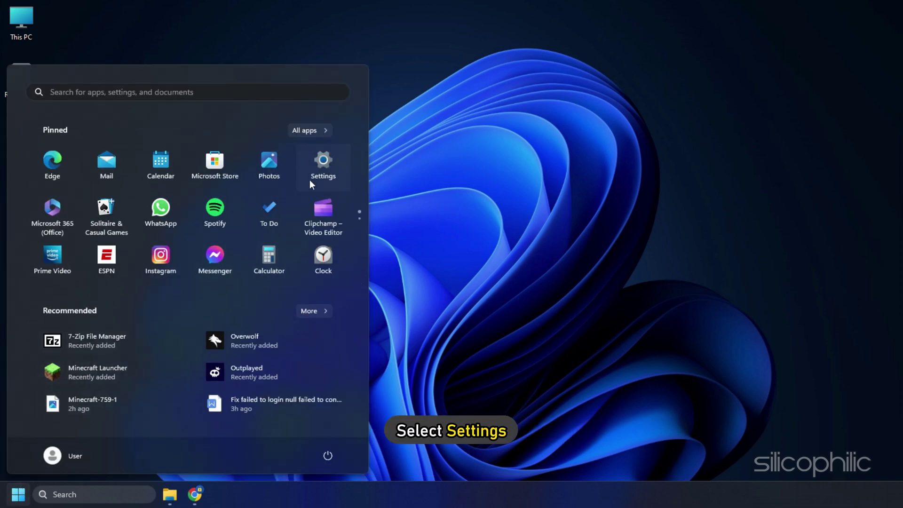
{"action": "left_click", "coordinate": [320, 161]}
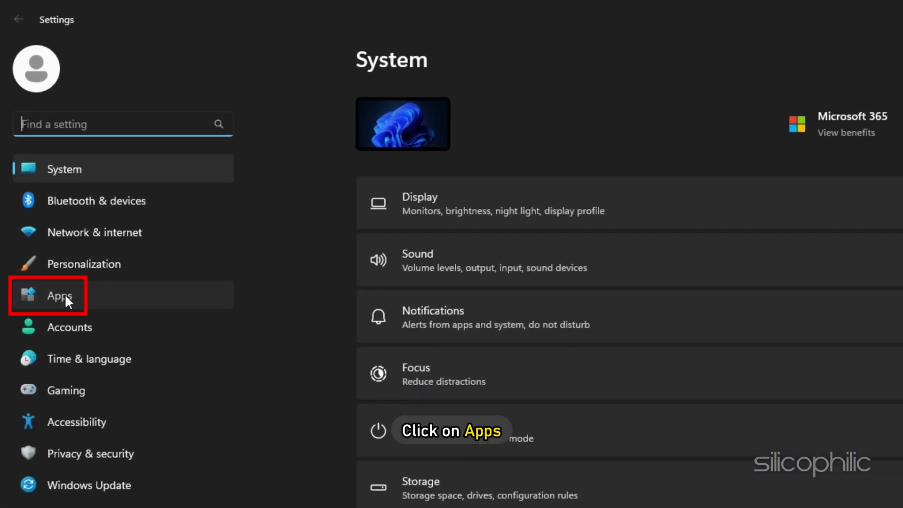
{"action": "left_click", "coordinate": [65, 295]}
{"action": "left_click", "coordinate": [439, 117]}
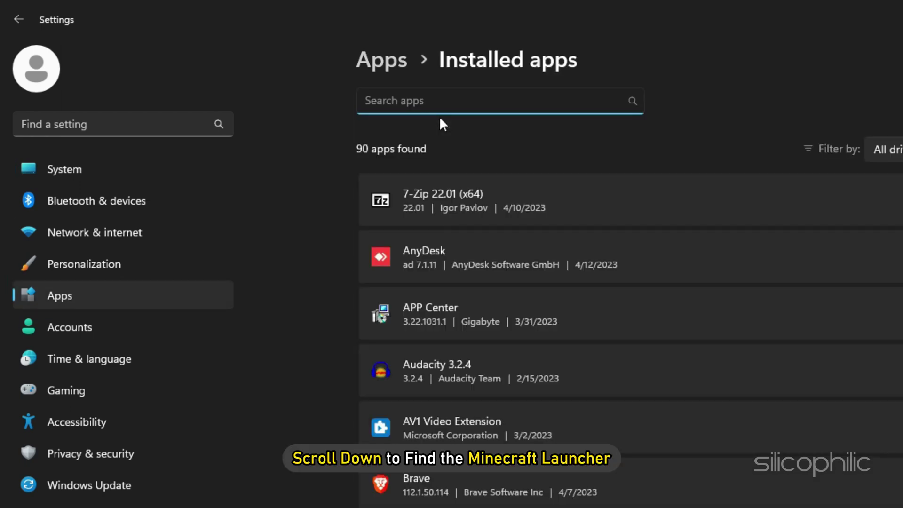
{"action": "scroll", "coordinate": [455, 274], "scroll_direction": "down", "scroll_amount": 10}
{"action": "scroll", "coordinate": [455, 274], "scroll_direction": "down", "scroll_amount": 20}
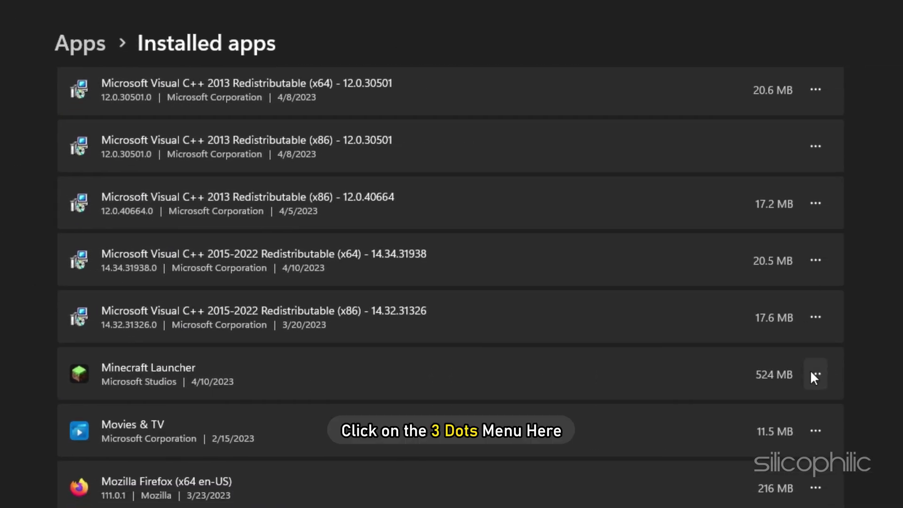
{"action": "left_click", "coordinate": [813, 372]}
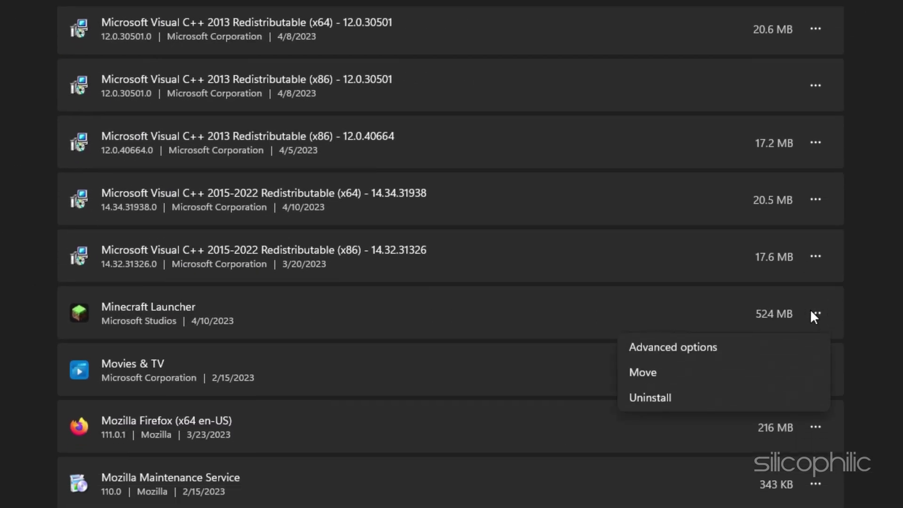
{"action": "left_click", "coordinate": [644, 396]}
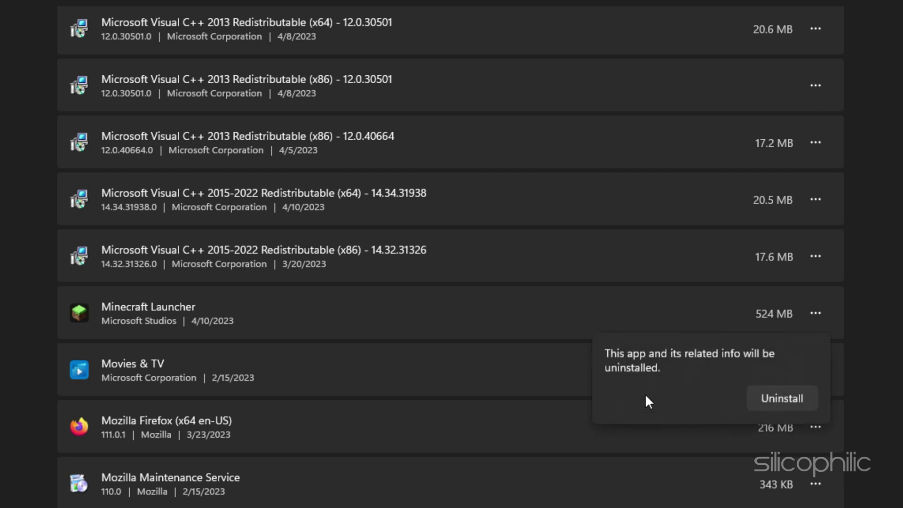
{"action": "left_click", "coordinate": [789, 399]}
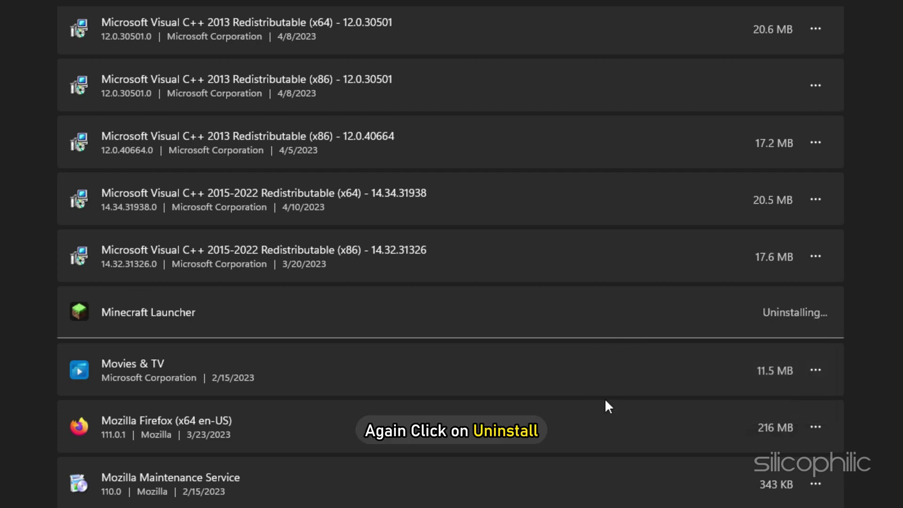